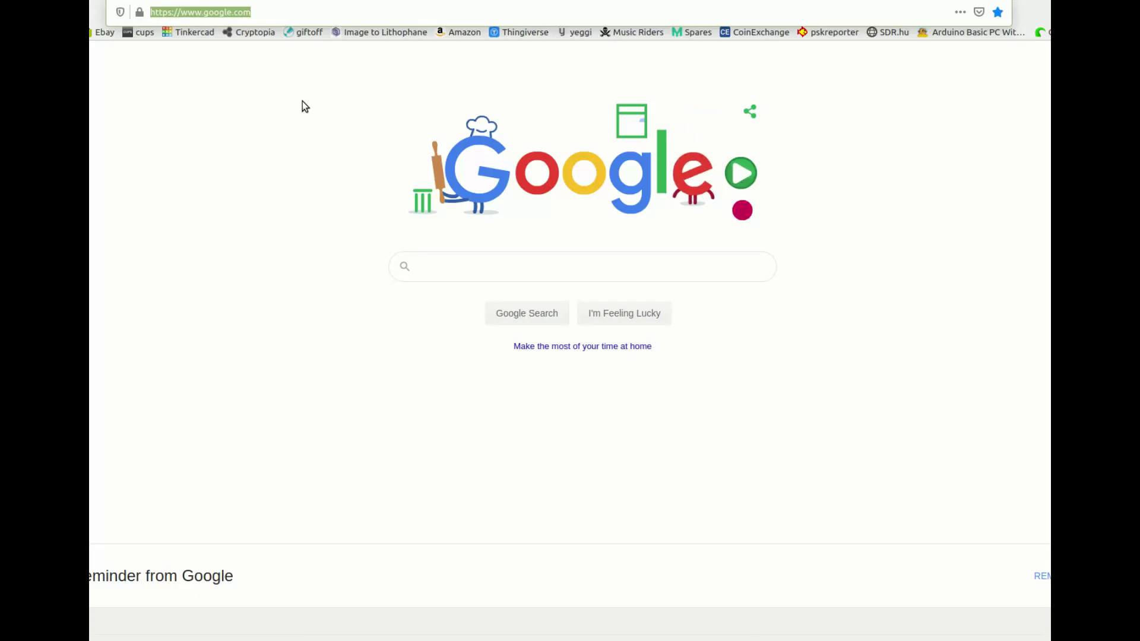
# Load pi-star.local in Firefox to bring up the Pi-Star Digital Voice Dashboard.
pyautogui.click(275, 12)
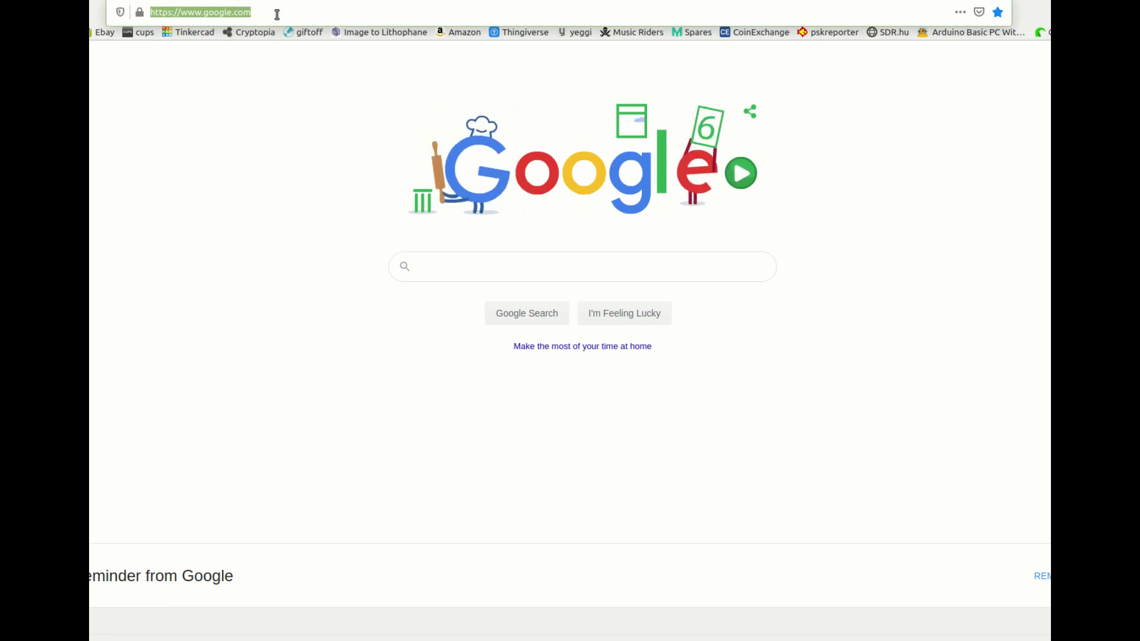
pyautogui.write('pi-s')
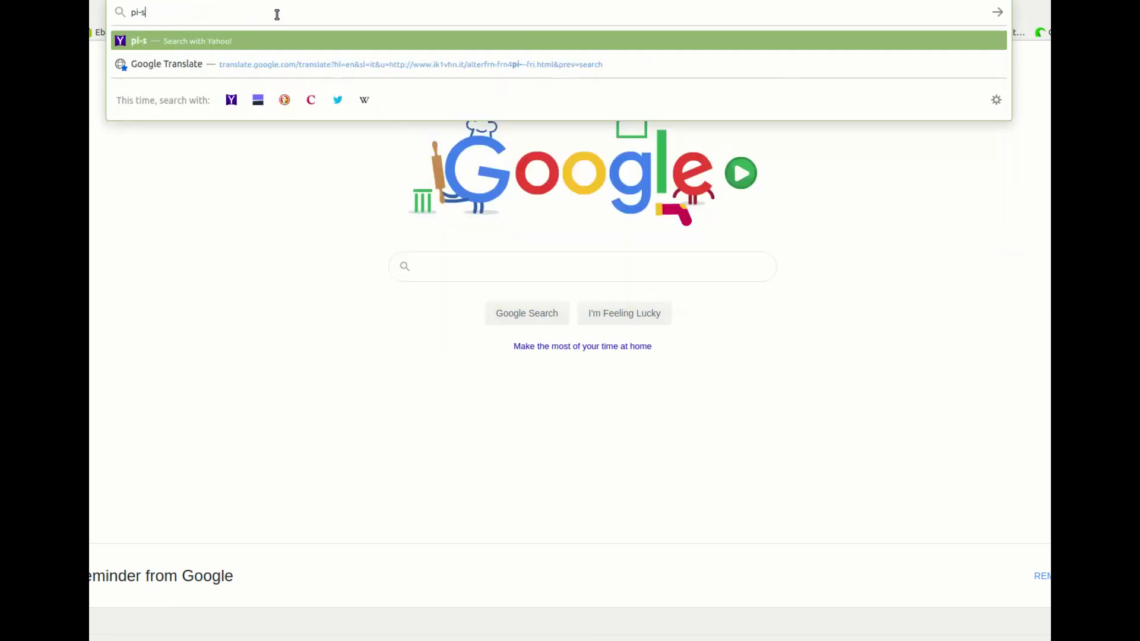
pyautogui.write('tar')
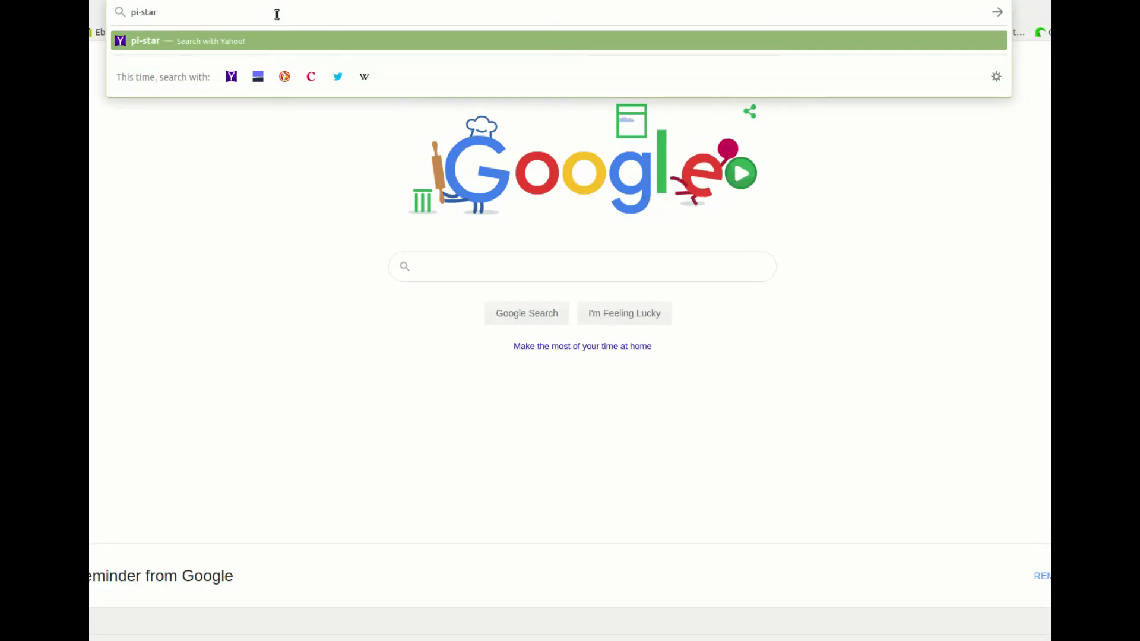
pyautogui.write('.local')
pyautogui.press('Return')
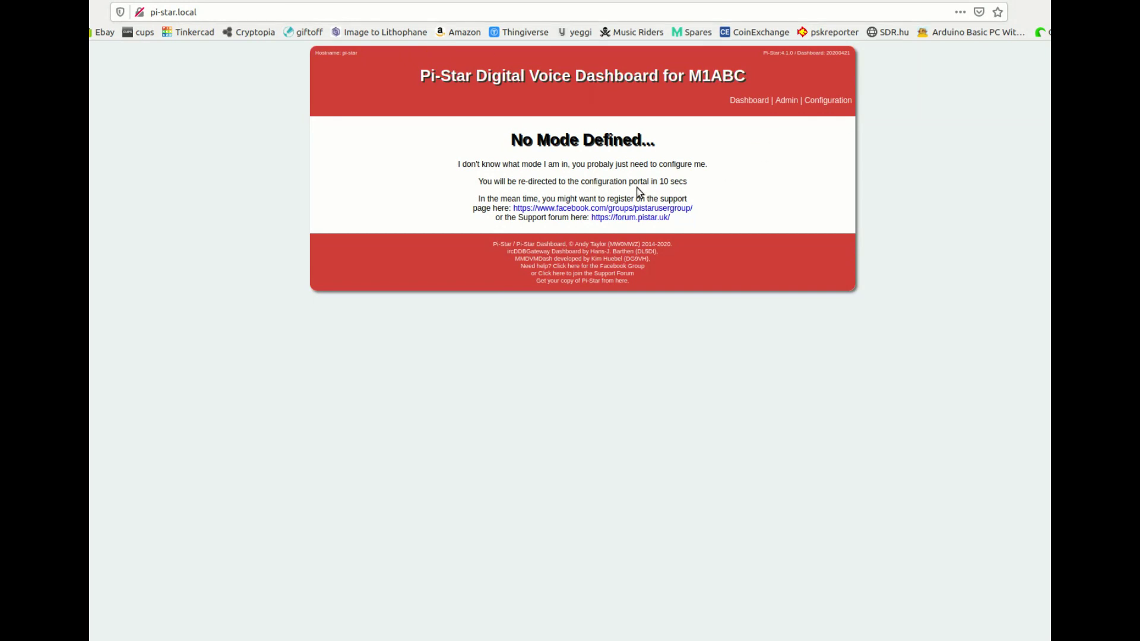
# Open the Configuration page and replace the Node Callsign with the new callsign.
pyautogui.click(750, 102)
pyautogui.click(823, 102)
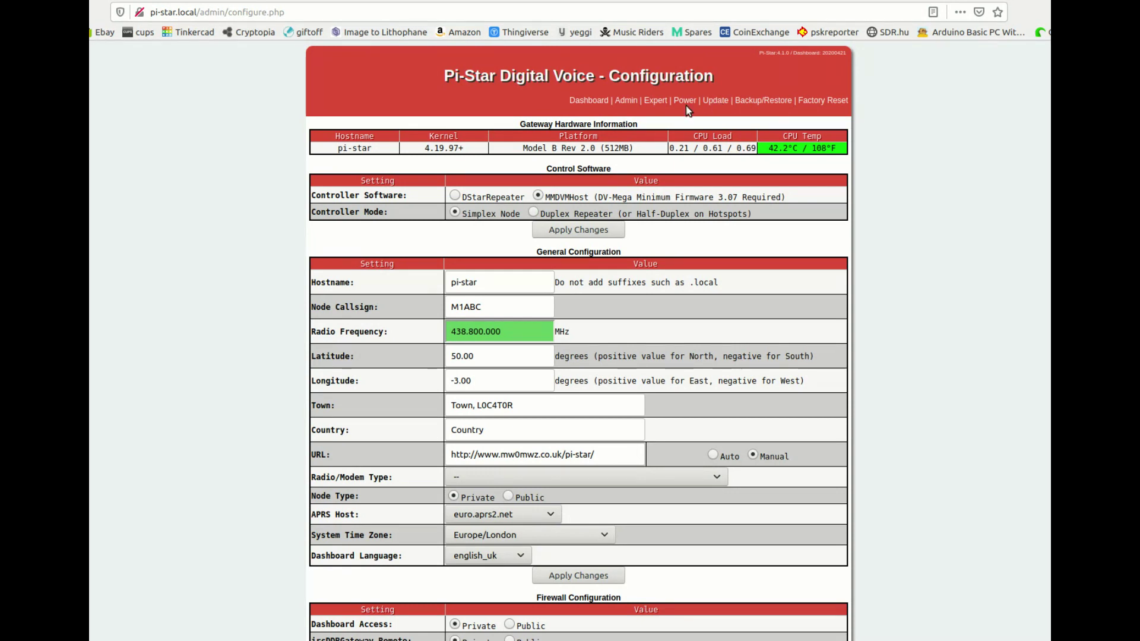
pyautogui.doubleClick(496, 308)
pyautogui.write('UK72')
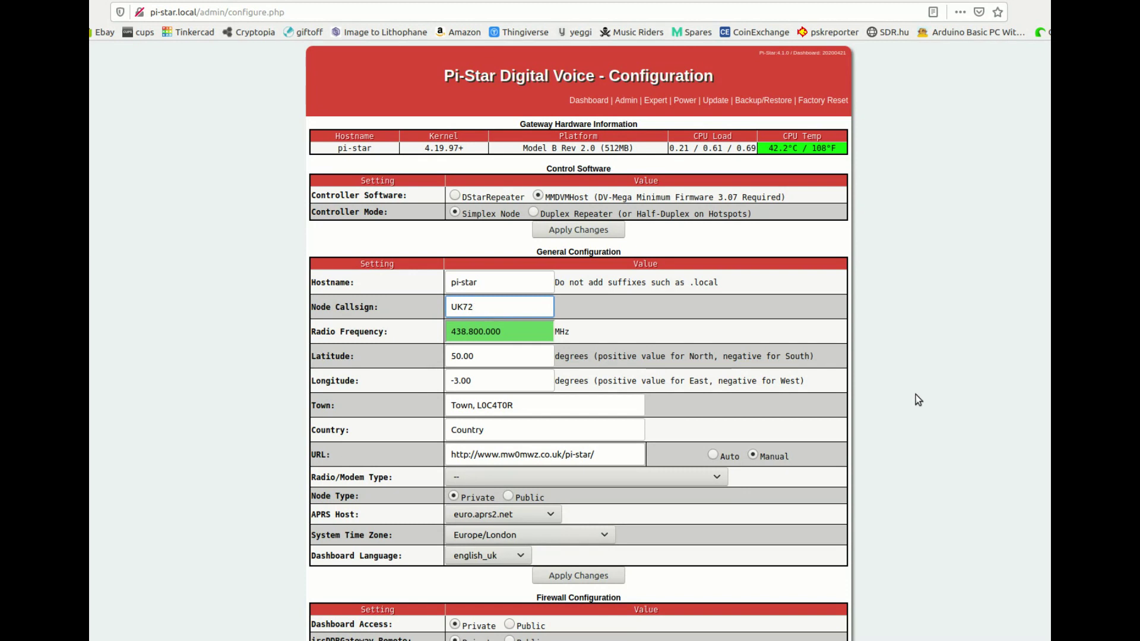
# Set Radio Frequency to 446.19375 MHz and Node Type to Public.
pyautogui.doubleClick(514, 331)
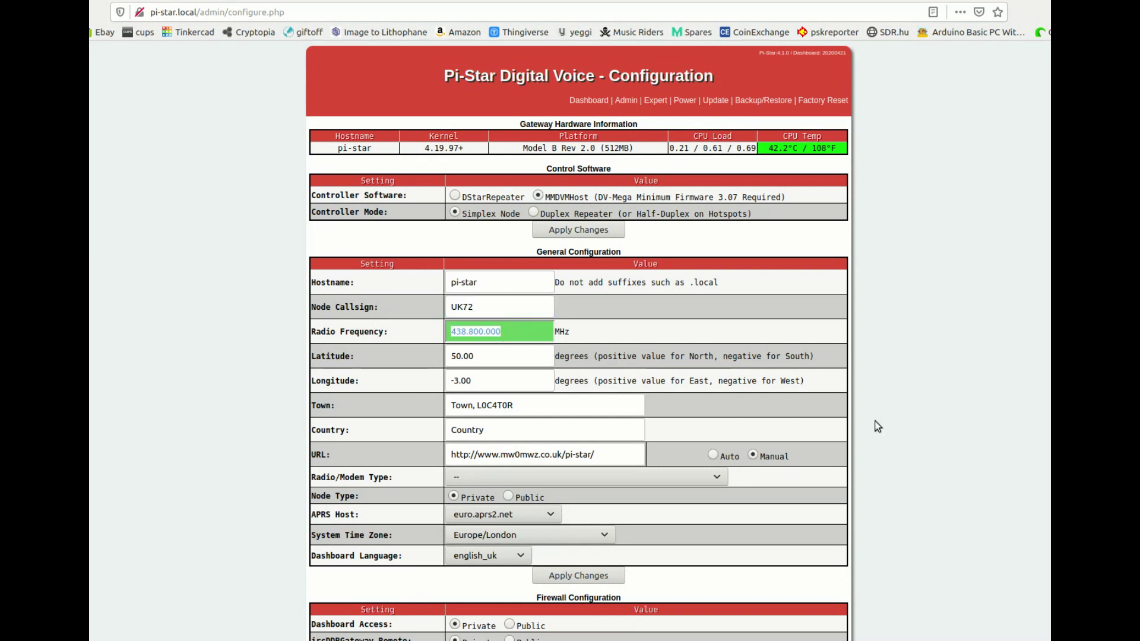
pyautogui.write('4')
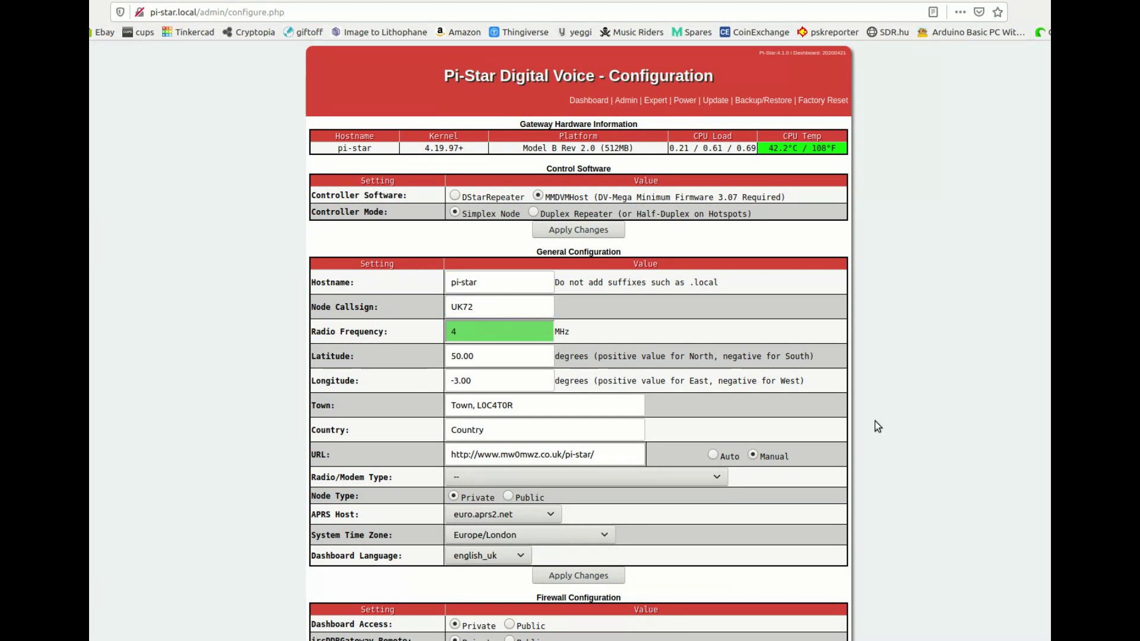
pyautogui.write('46.00')
pyautogui.press('BackSpace')
pyautogui.press('BackSpace')
pyautogui.write('19375')
pyautogui.click(507, 497)
# Choose OpenGD77 DMR hotspot (USB) from the Radio/Modem Type list.
pyautogui.click(716, 476)
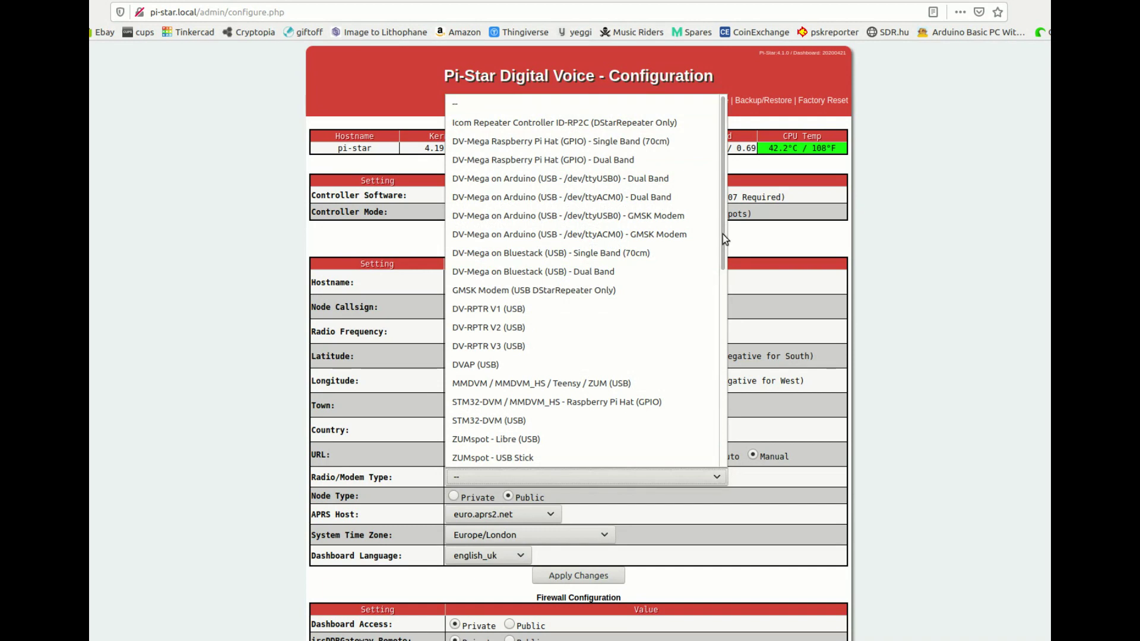
pyautogui.moveTo(722, 234); pyautogui.dragTo(713, 446)
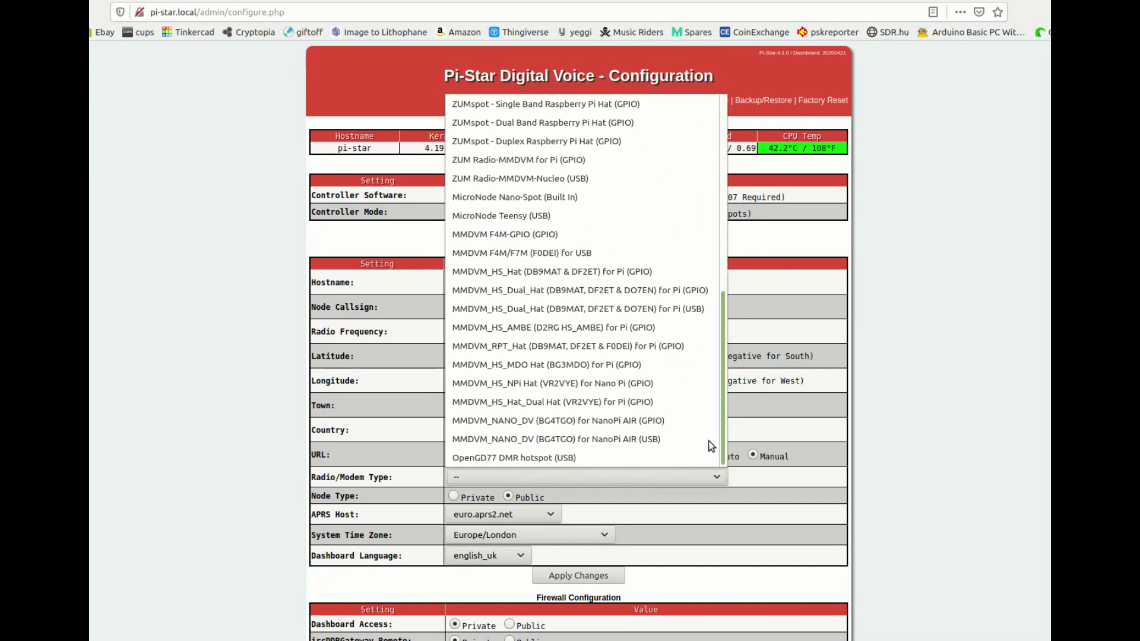
pyautogui.click(635, 461)
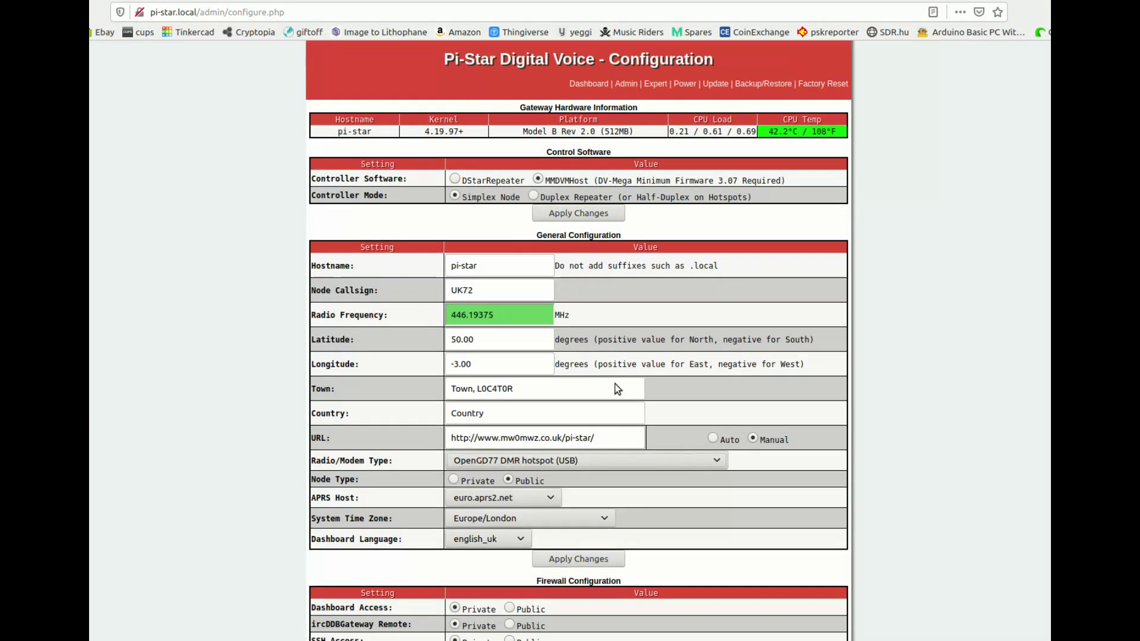
pyautogui.scroll(-3, 615, 385)
pyautogui.scroll(3, 640, 404)
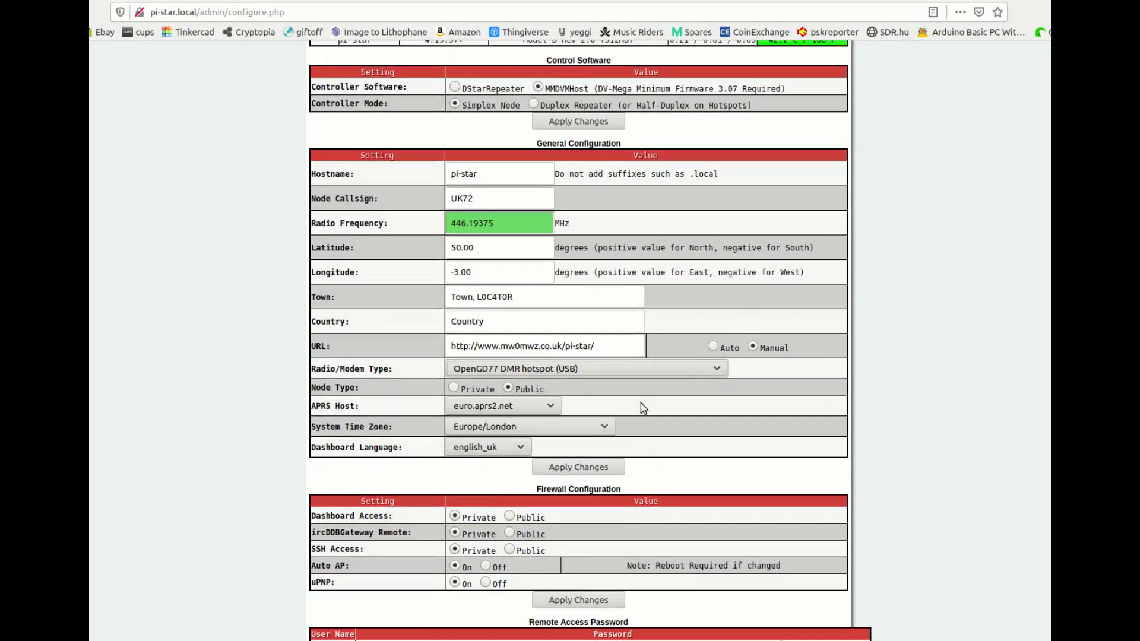
pyautogui.scroll(-3, 640, 404)
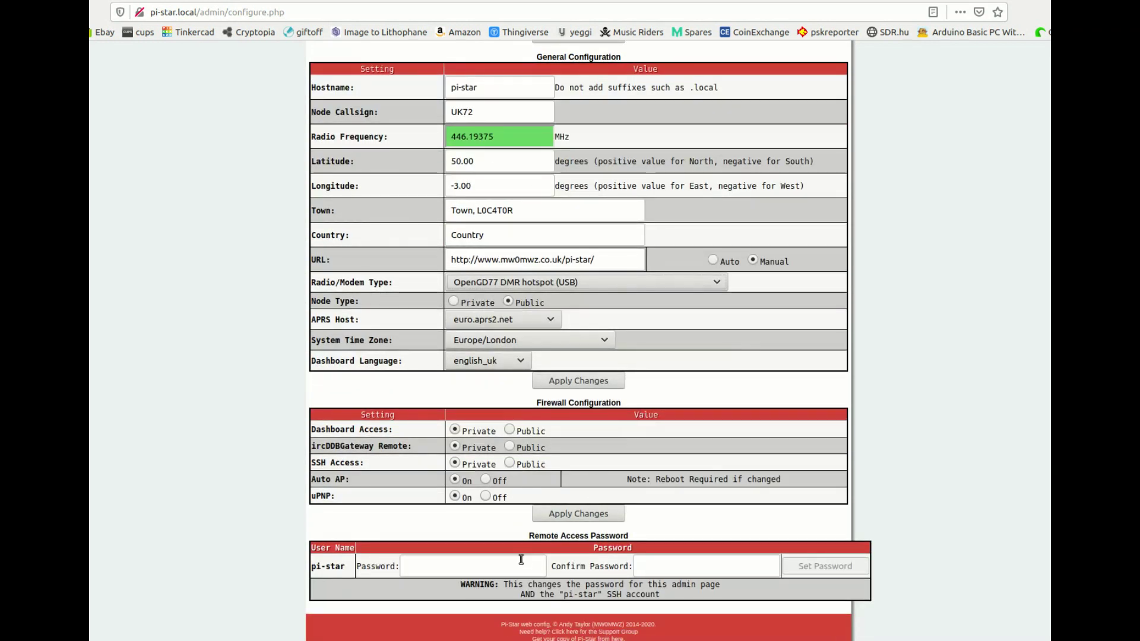
pyautogui.scroll(3, 600, 487)
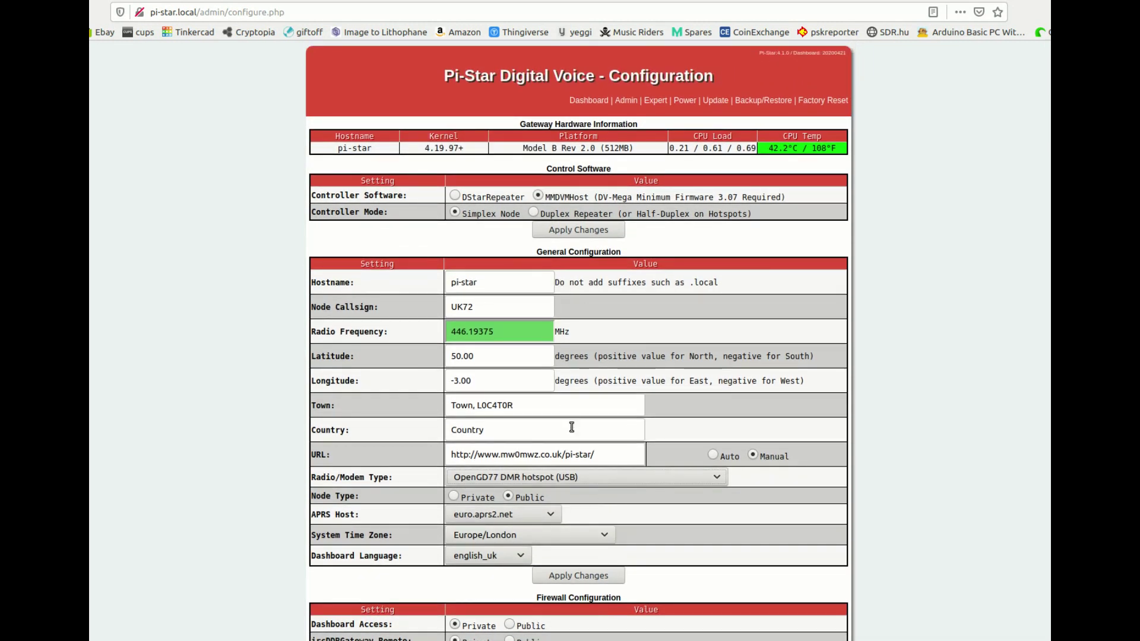
# Apply the General Configuration changes and wait for the services to restart.
pyautogui.click(563, 577)
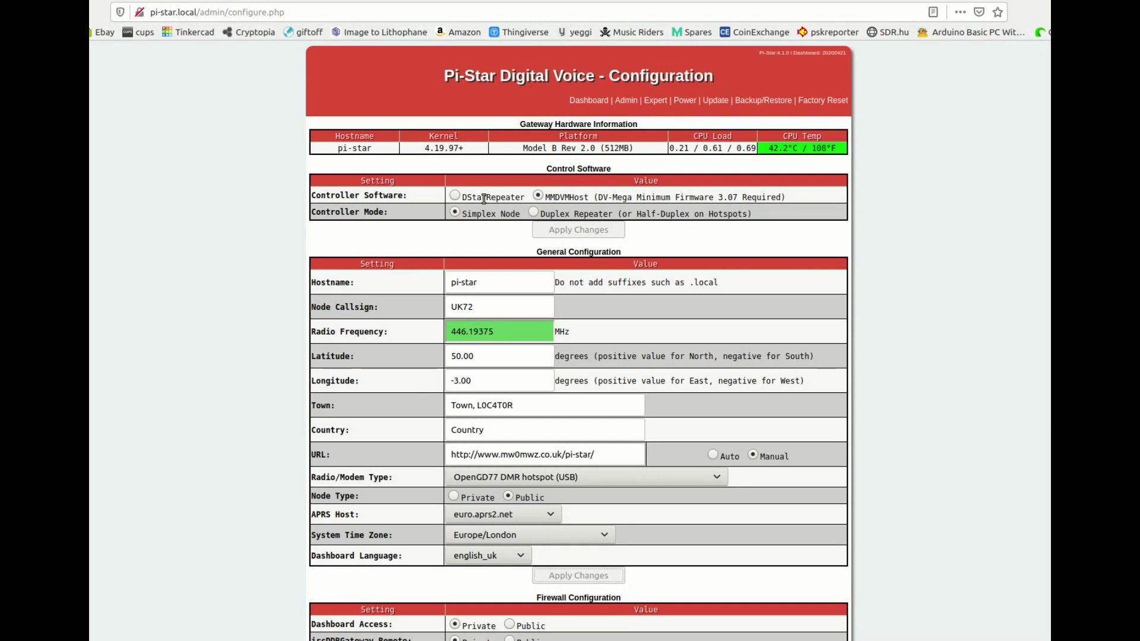
pyautogui.click(579, 230)
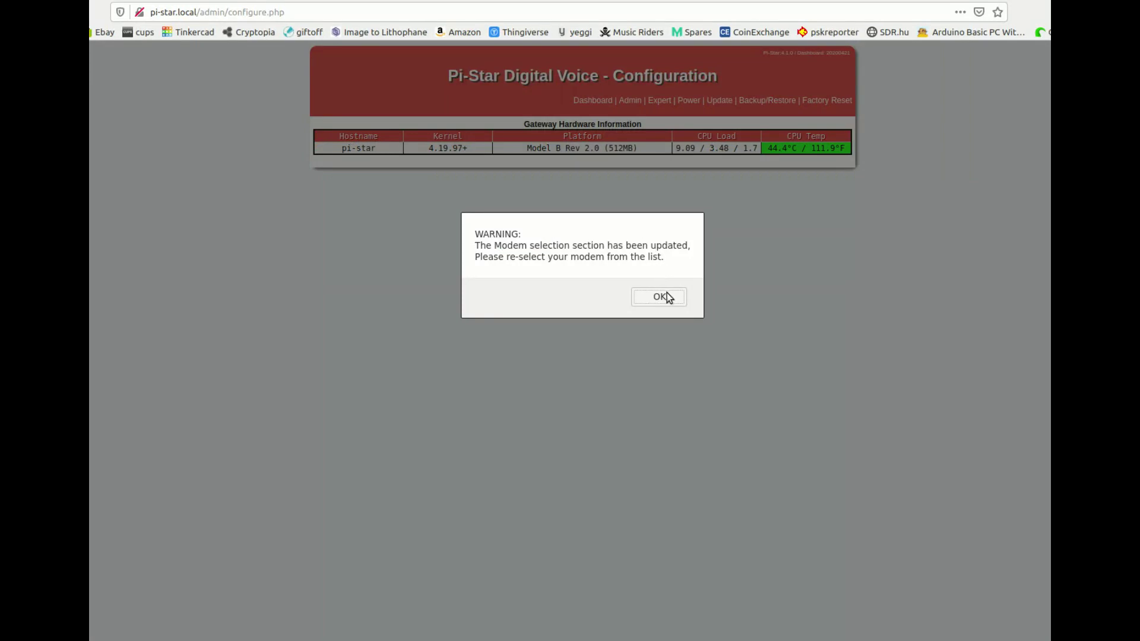
# Dismiss the warning, re-select OpenGD77 DMR hotspot (USB) and apply changes again.
pyautogui.click(659, 296)
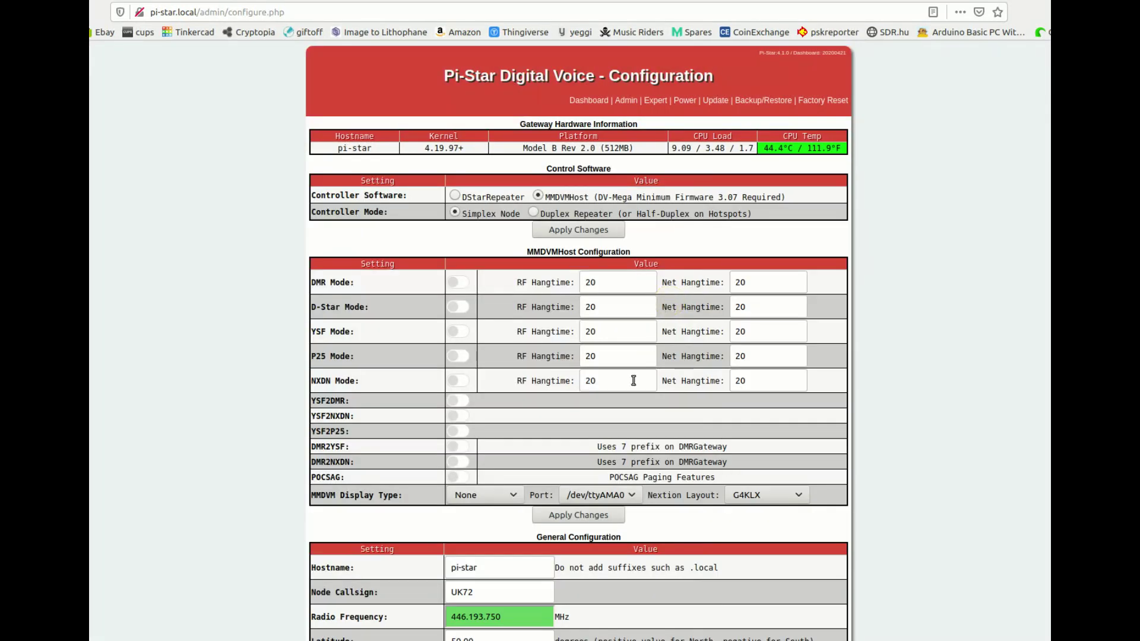
pyautogui.scroll(-2, 586, 430)
pyautogui.scroll(-5, 586, 431)
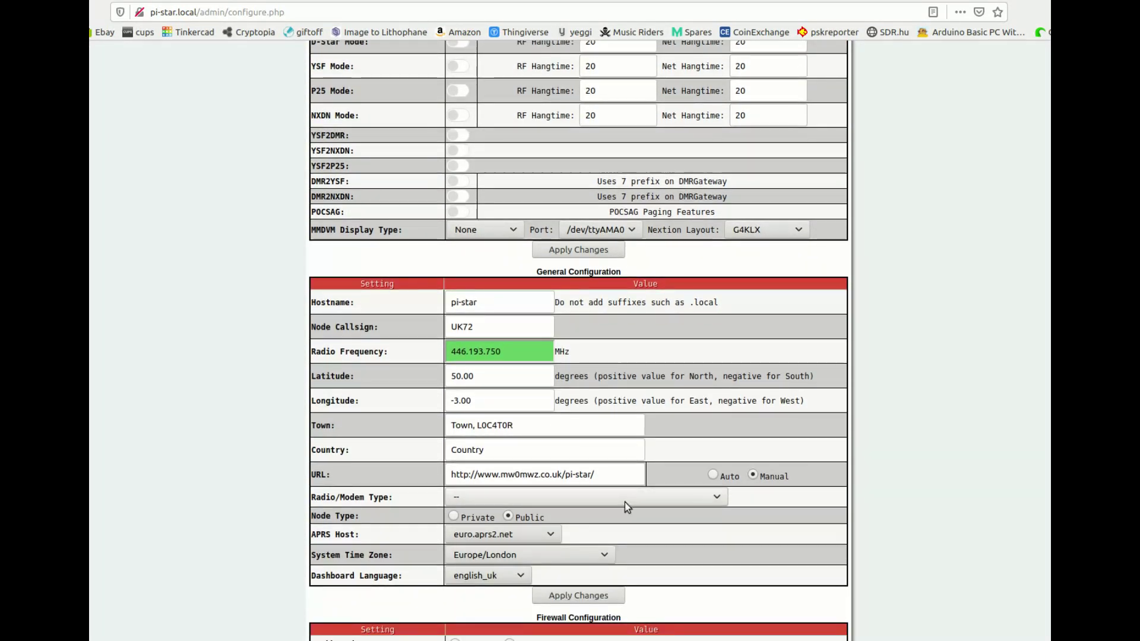
pyautogui.click(627, 499)
pyautogui.scroll(-7, 522, 475)
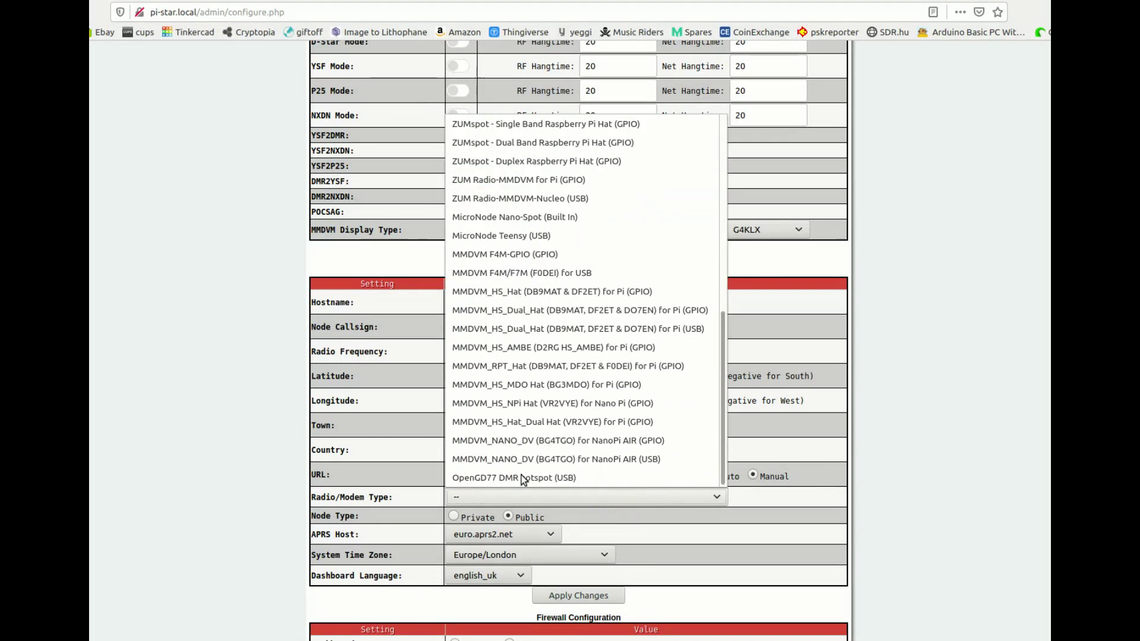
pyautogui.click(522, 476)
pyautogui.click(586, 602)
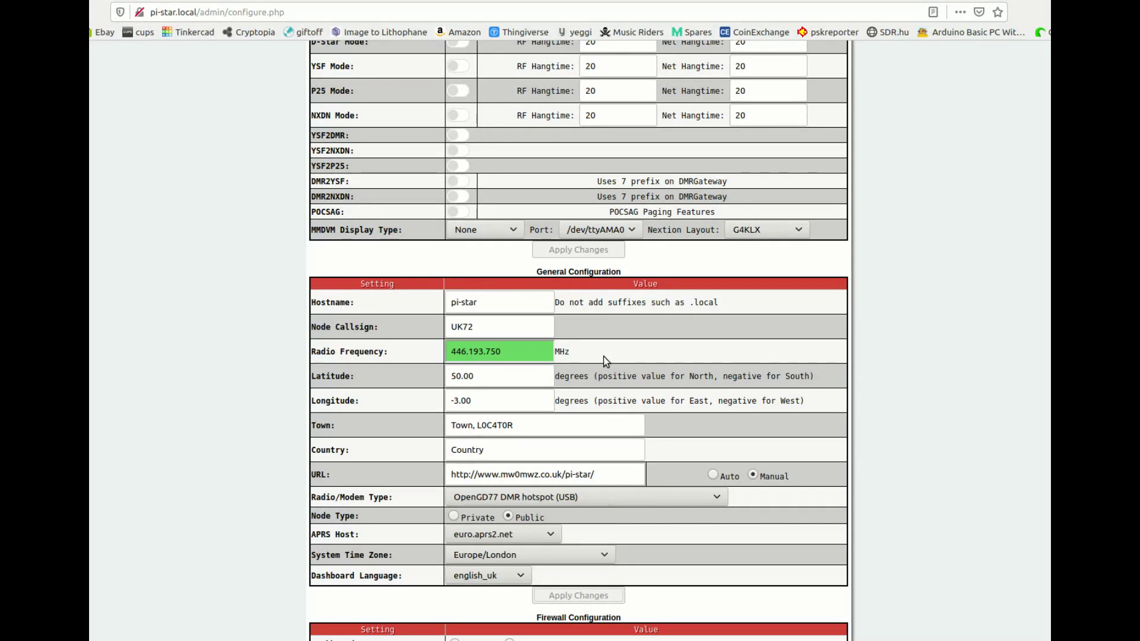
pyautogui.press('ctrl+super+p')
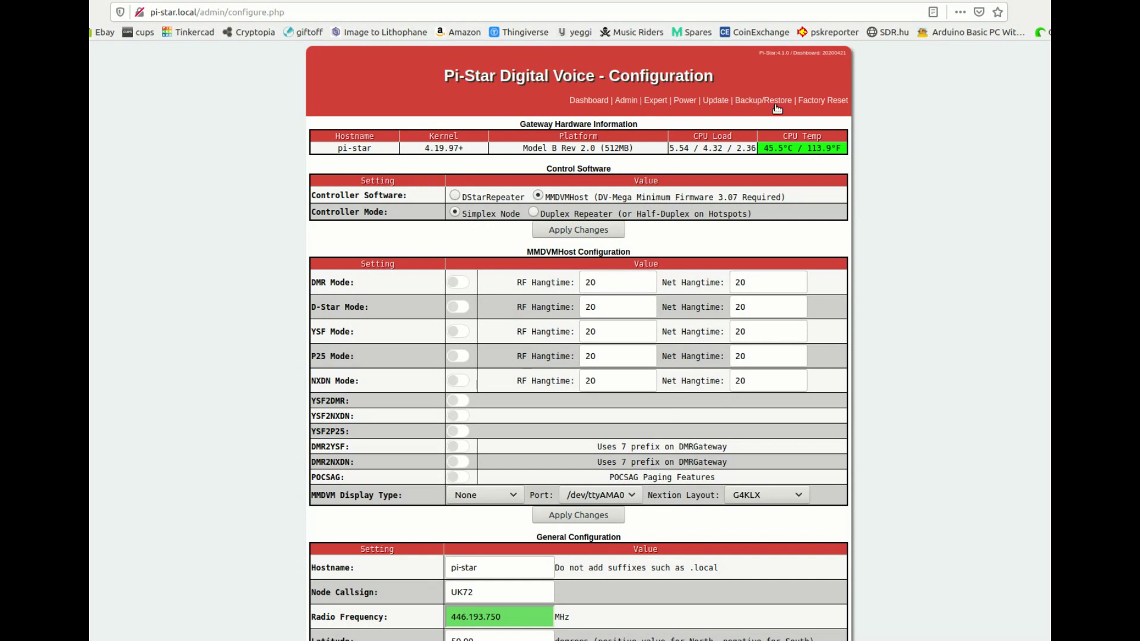
# Open the MMDVMHost expert editor and select the existing Id value.
pyautogui.click(655, 101)
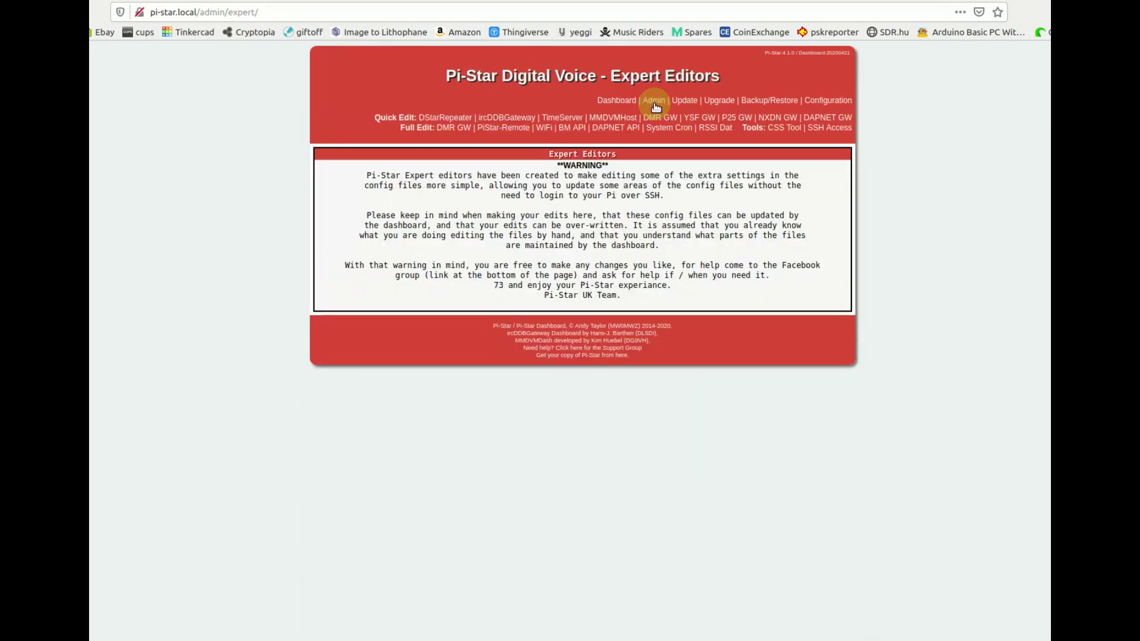
pyautogui.click(627, 119)
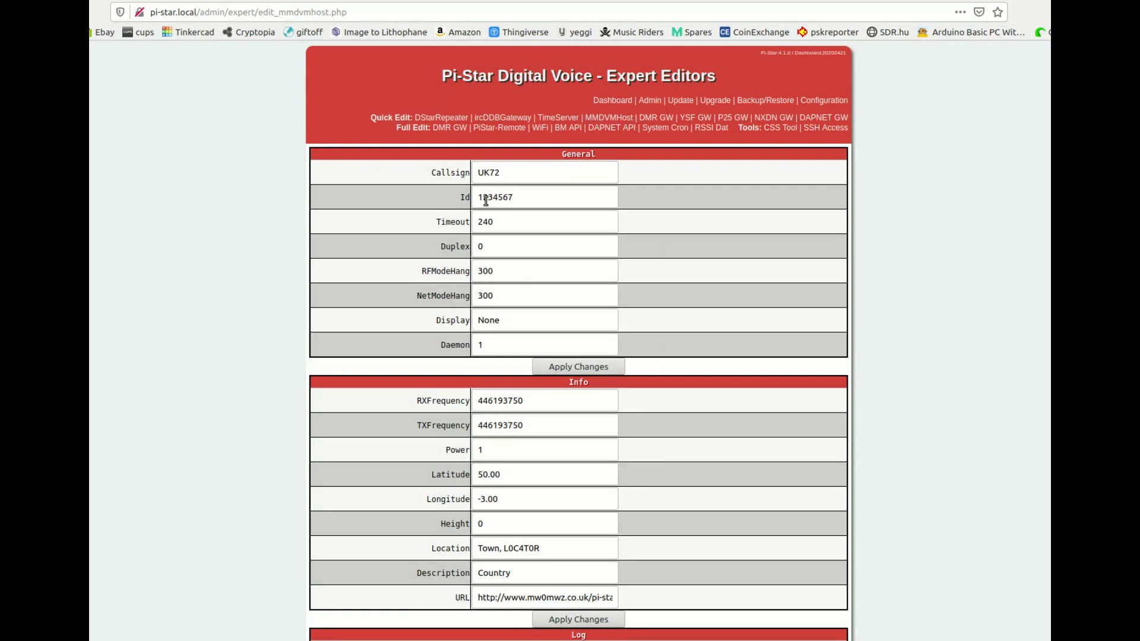
pyautogui.moveTo(482, 198); pyautogui.dragTo(639, 195)
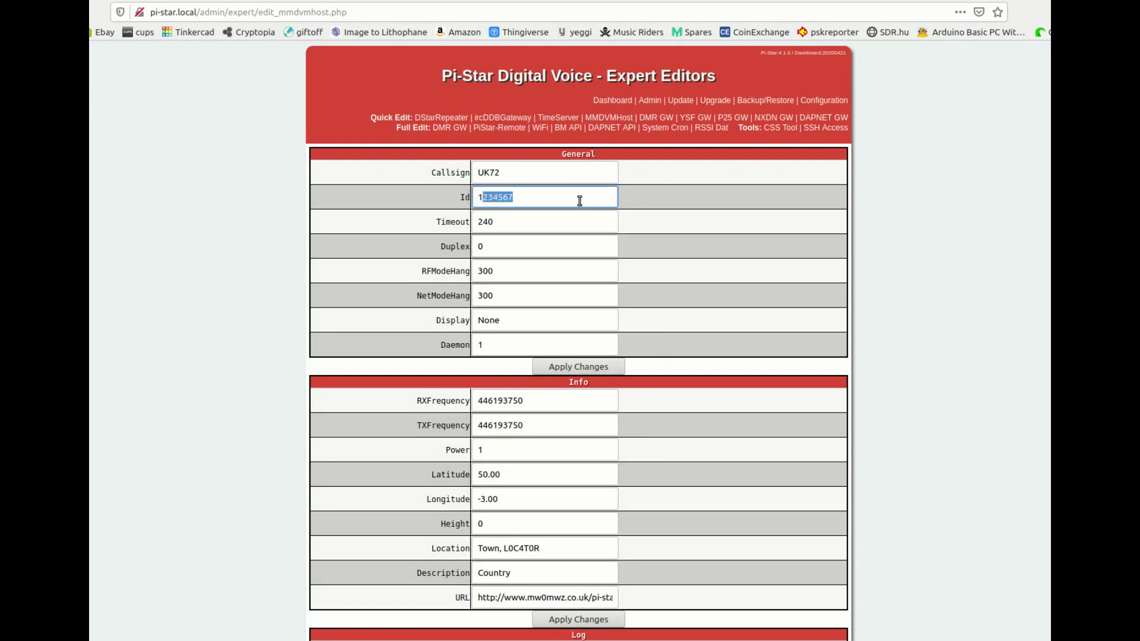
pyautogui.click(536, 199)
pyautogui.hotkey('ctrl', 'a')
# Replace the Id with 1000000 and change Display from None to CAST.
pyautogui.click(533, 198)
pyautogui.press('BackSpace')
pyautogui.press('BackSpace')
pyautogui.press('BackSpace')
pyautogui.press('BackSpace')
pyautogui.press('BackSpace')
pyautogui.press('BackSpace')
pyautogui.press('BackSpace')
pyautogui.write('1000000')
pyautogui.press('BackSpace')
pyautogui.press('BackSpace')
pyautogui.press('BackSpace')
pyautogui.press('BackSpace')
pyautogui.press('BackSpace')
pyautogui.write('0')
pyautogui.doubleClick(528, 320)
pyautogui.write('CAST')
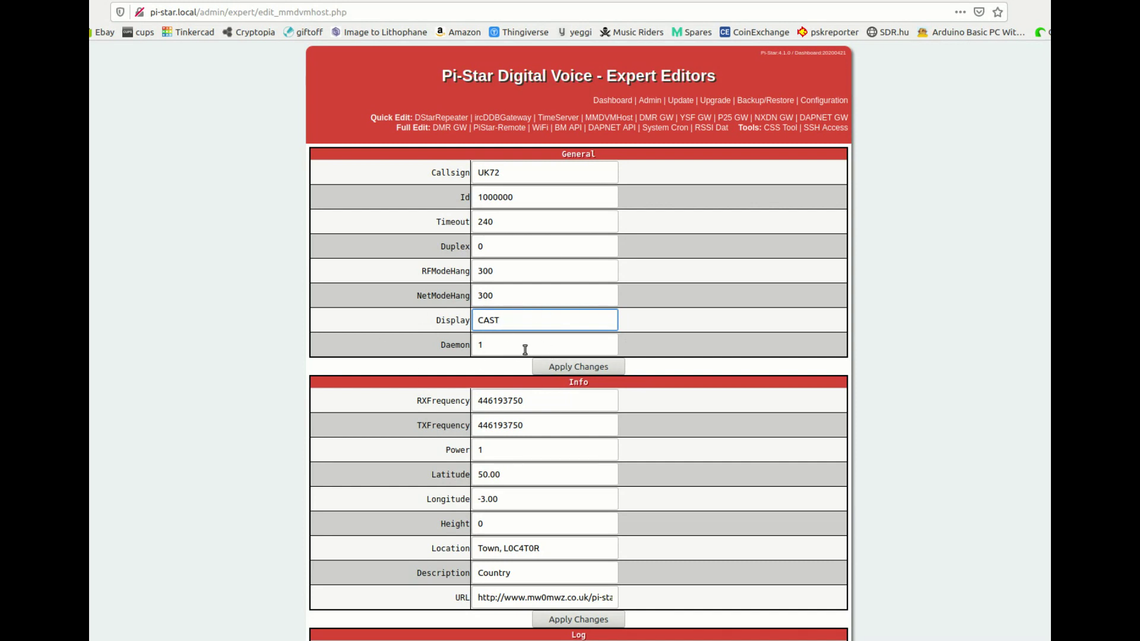
# Set the Modem section's RXOffset to -200.
pyautogui.scroll(-1, 506, 464)
pyautogui.scroll(-2, 506, 462)
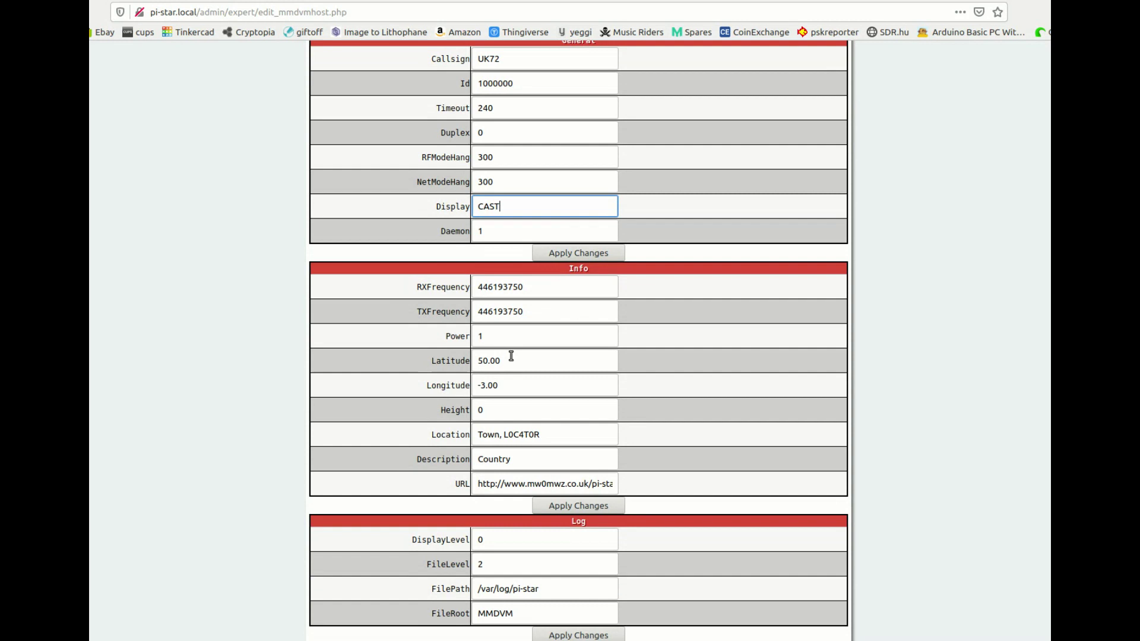
pyautogui.click(499, 337)
pyautogui.doubleClick(488, 342)
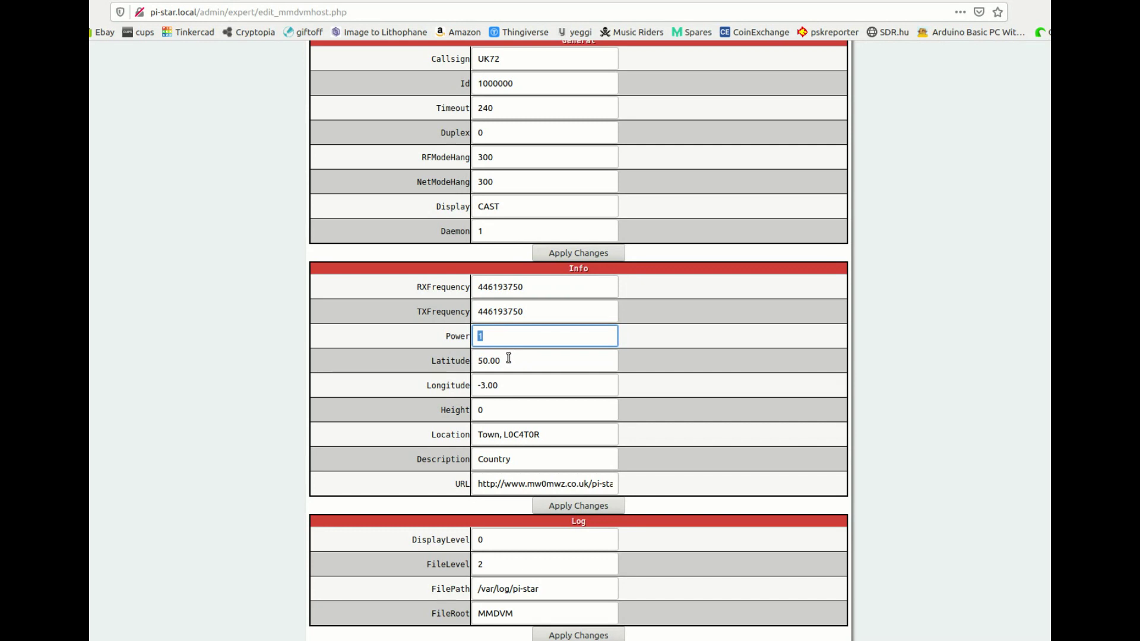
pyautogui.scroll(-11, 508, 358)
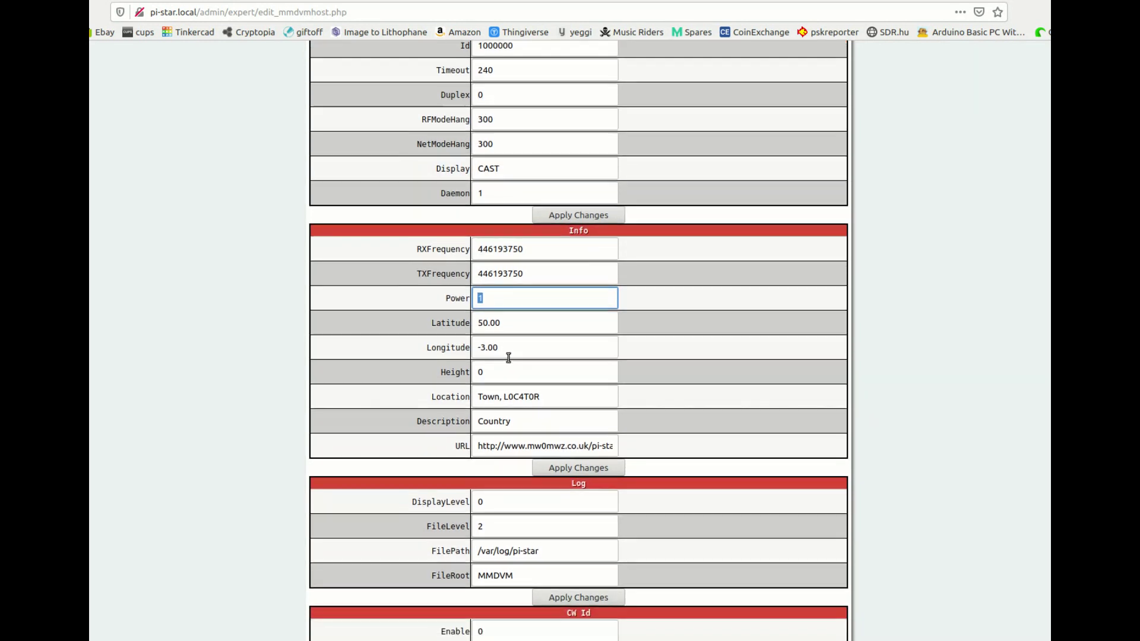
pyautogui.scroll(-6, 509, 357)
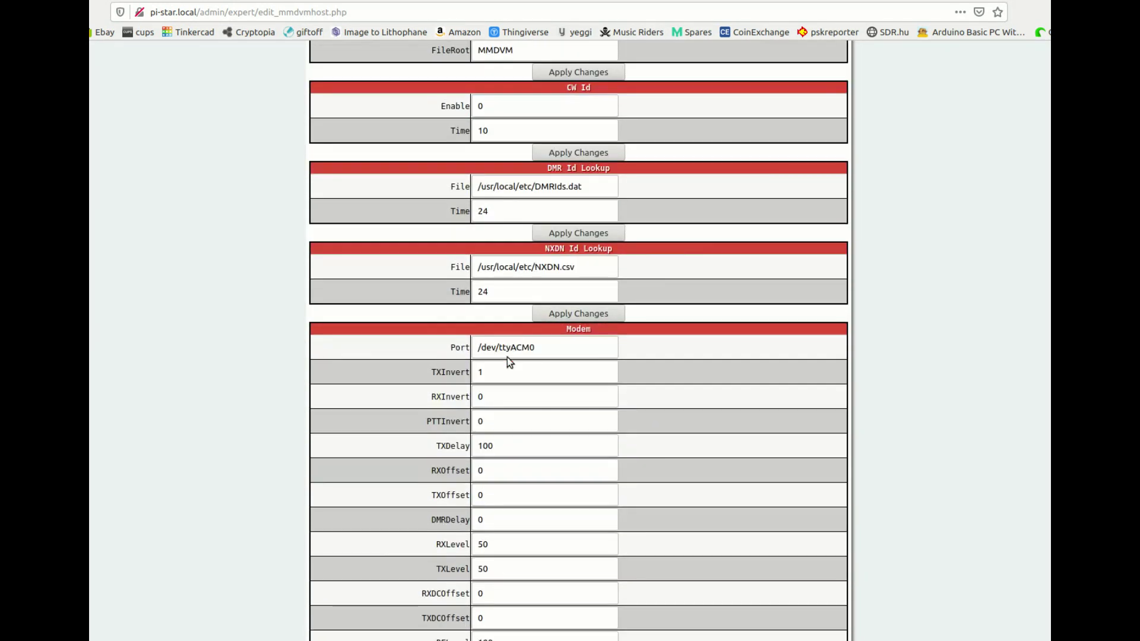
pyautogui.doubleClick(498, 388)
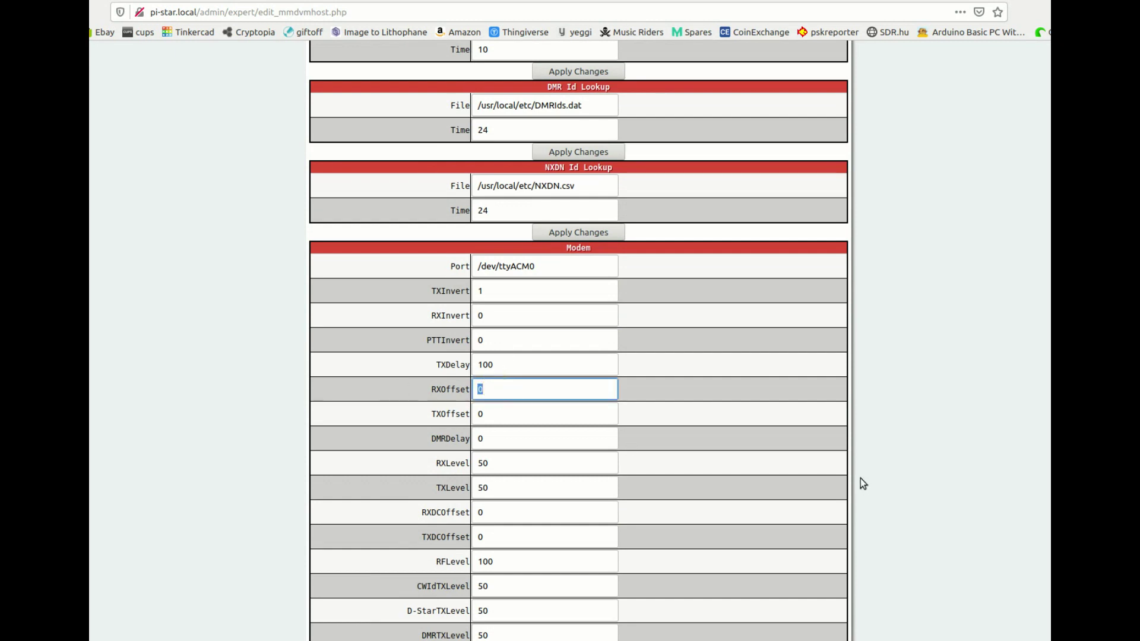
pyautogui.write('-200')
# Set the Modem section's TXOffset to -200 as well.
pyautogui.doubleClick(515, 418)
pyautogui.press('BackSpace')
pyautogui.write('-200')
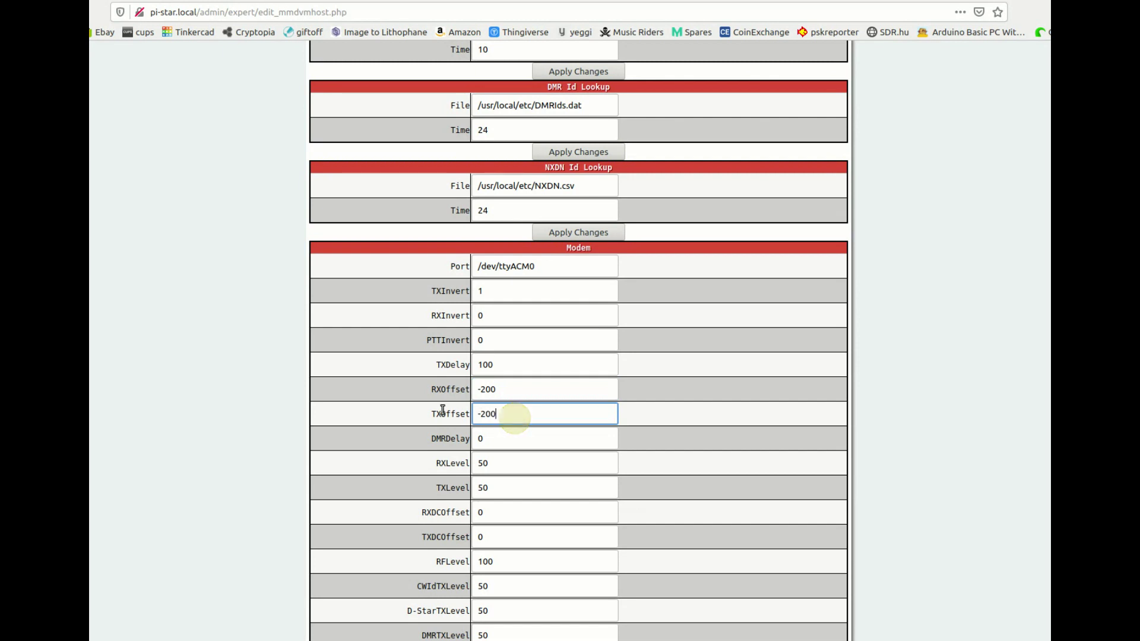
pyautogui.scroll(-3, 567, 316)
pyautogui.scroll(-10, 572, 346)
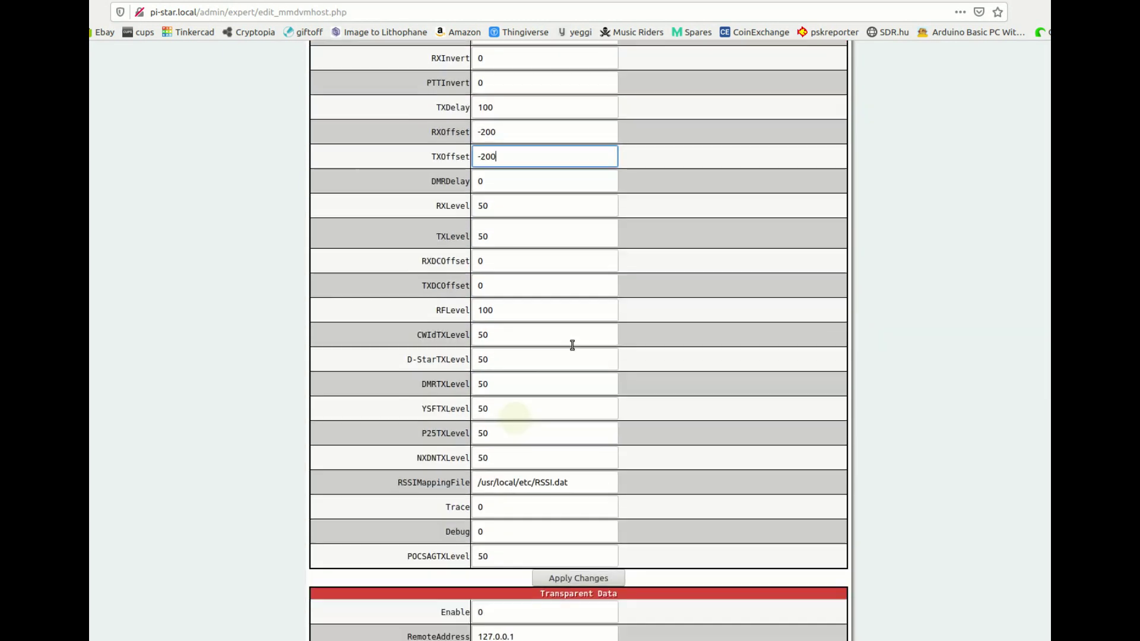
pyautogui.scroll(-1, 572, 346)
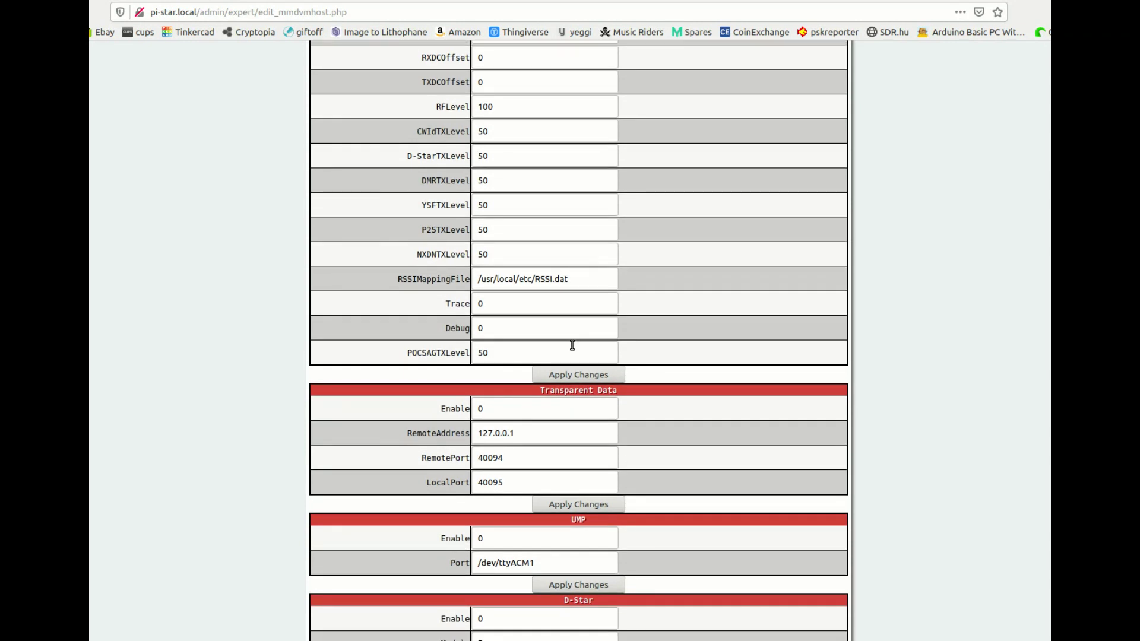
pyautogui.scroll(-5, 542, 458)
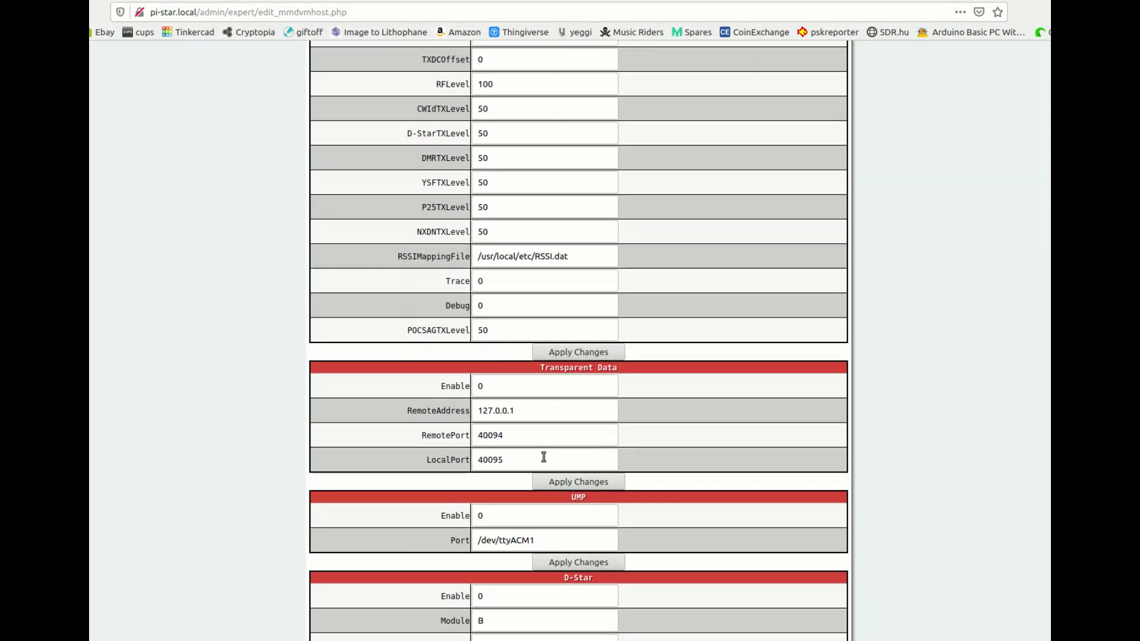
pyautogui.scroll(-9, 543, 456)
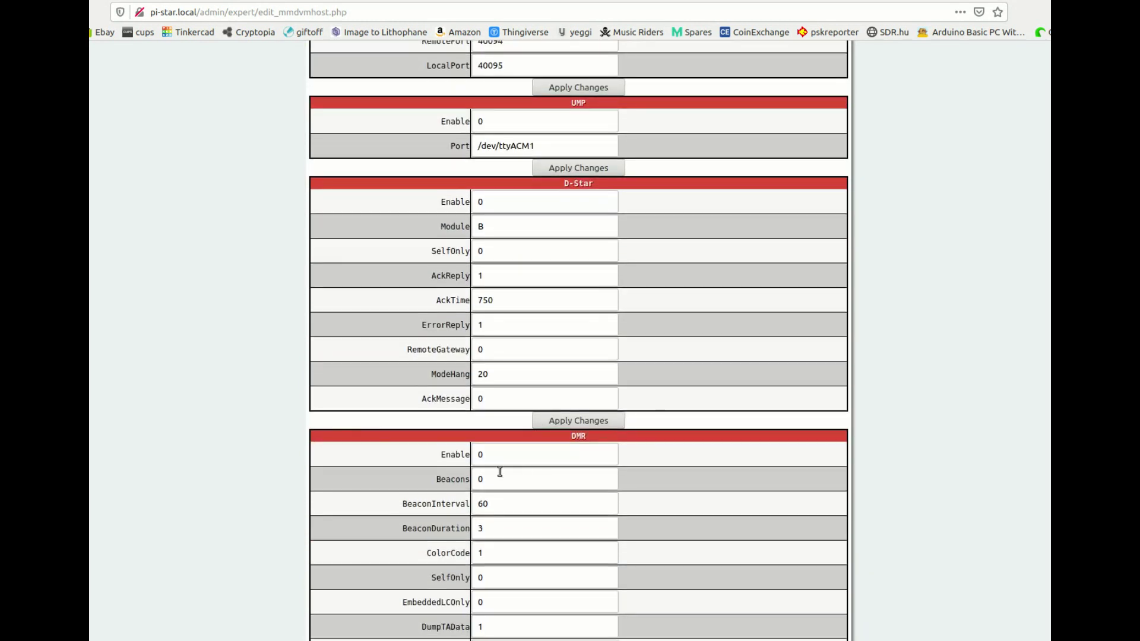
# Change DMR Enable from 0 to 1.
pyautogui.click(493, 462)
pyautogui.press('BackSpace')
pyautogui.write('1')
pyautogui.click(492, 462)
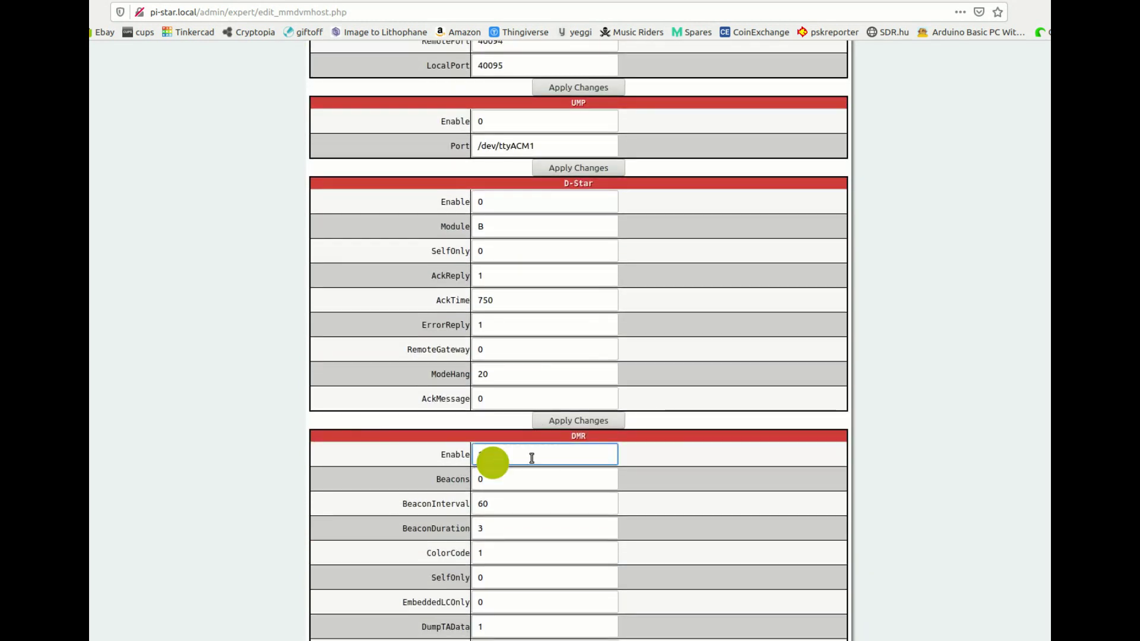
pyautogui.scroll(-1, 557, 480)
pyautogui.scroll(-17, 557, 480)
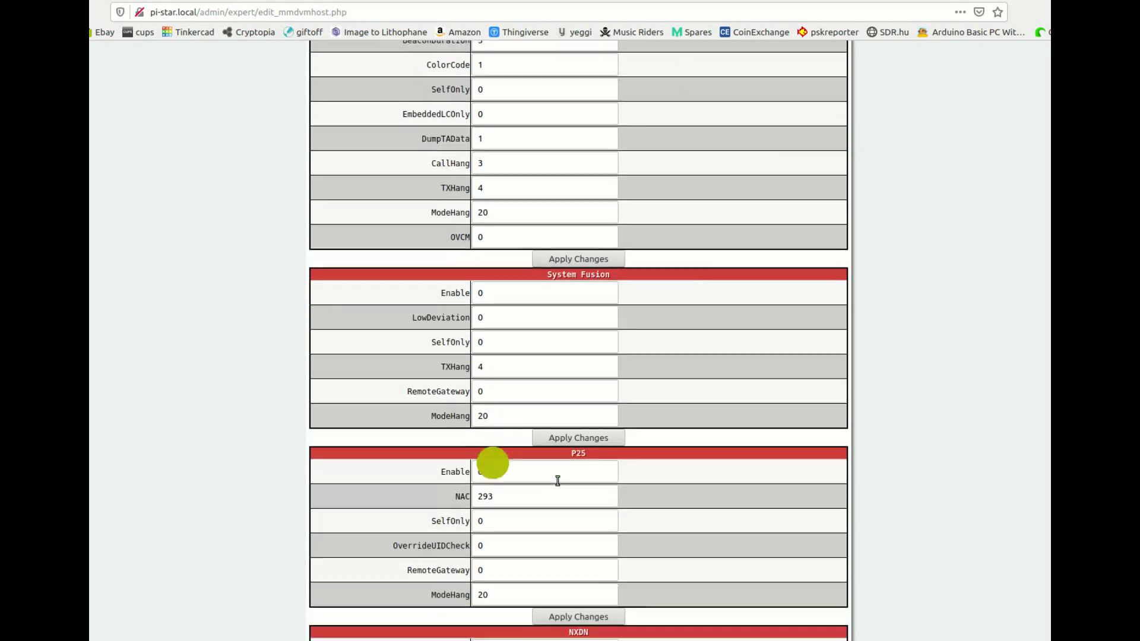
pyautogui.scroll(-10, 558, 481)
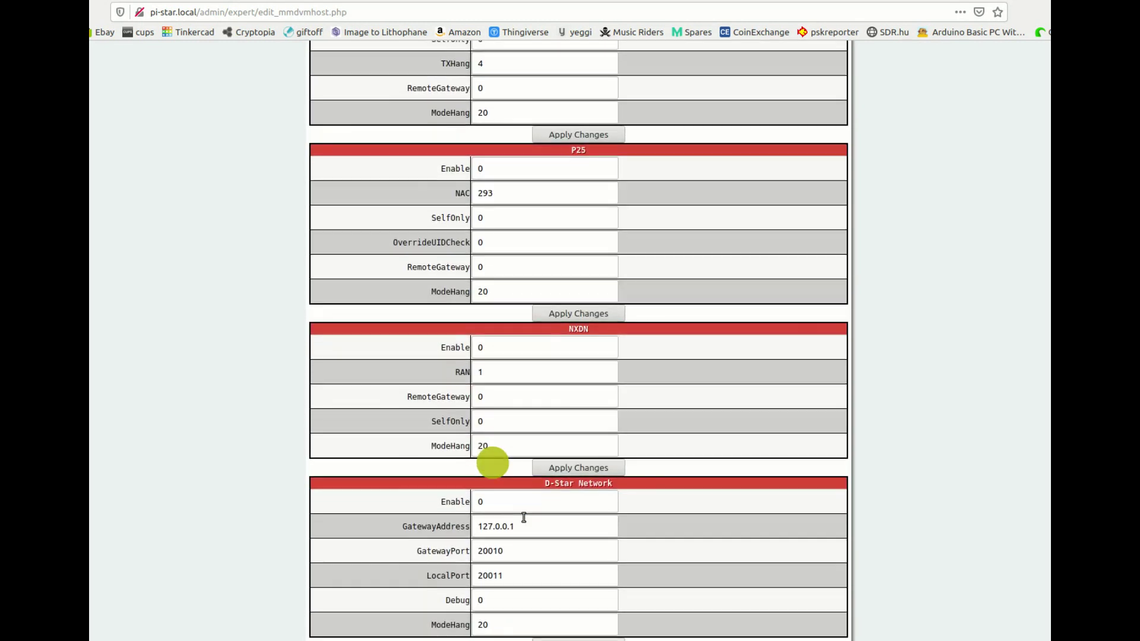
pyautogui.scroll(18, 523, 518)
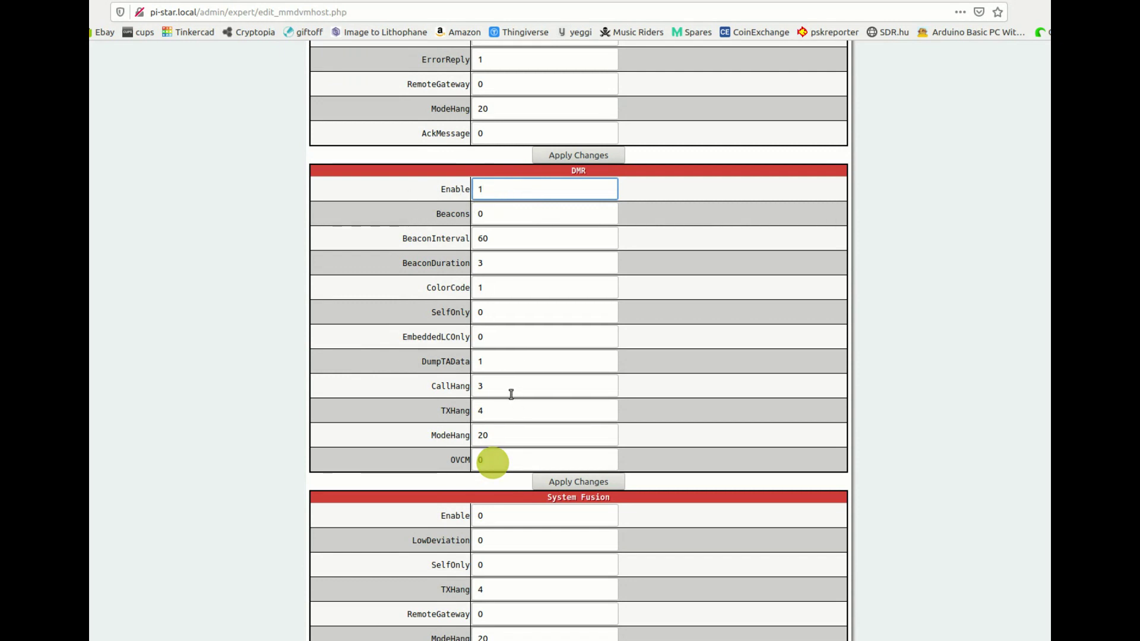
# Set DMR Network Enable to 1 and Address to 001english-eu.no-ip.biz.
pyautogui.scroll(-5, 515, 406)
pyautogui.scroll(-20, 515, 406)
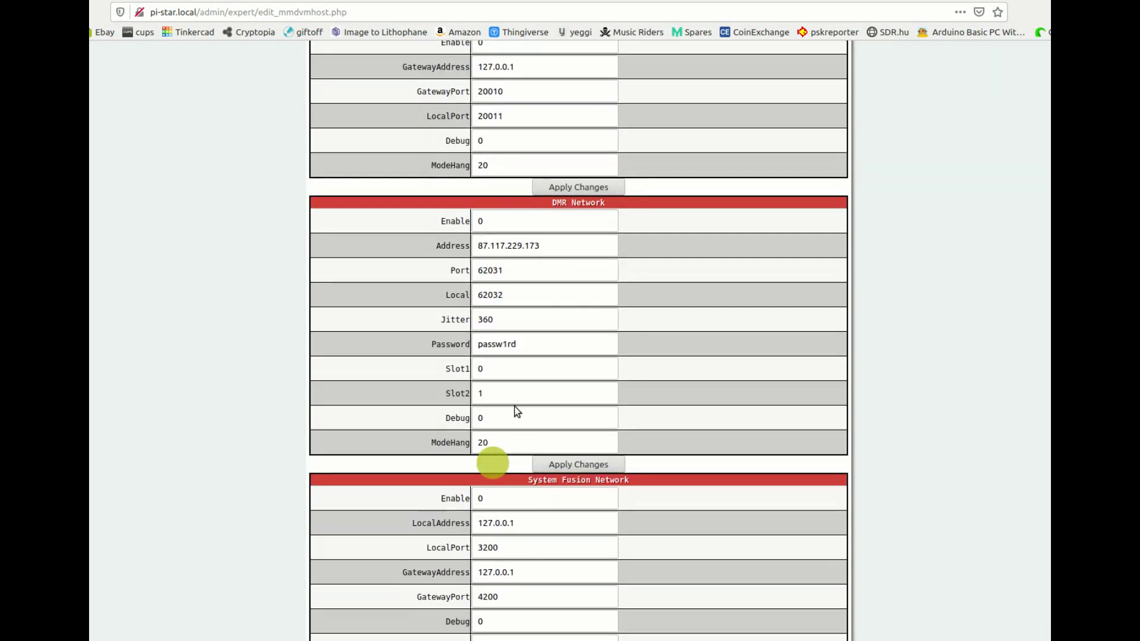
pyautogui.doubleClick(504, 222)
pyautogui.write('1')
pyautogui.tripleClick(567, 246)
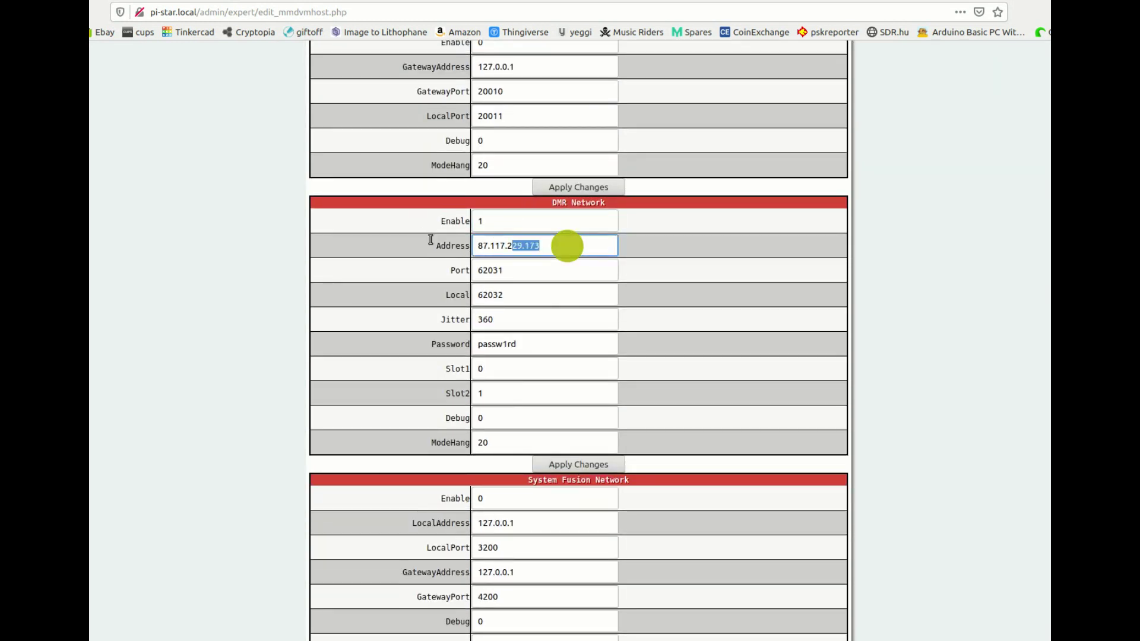
pyautogui.write('00')
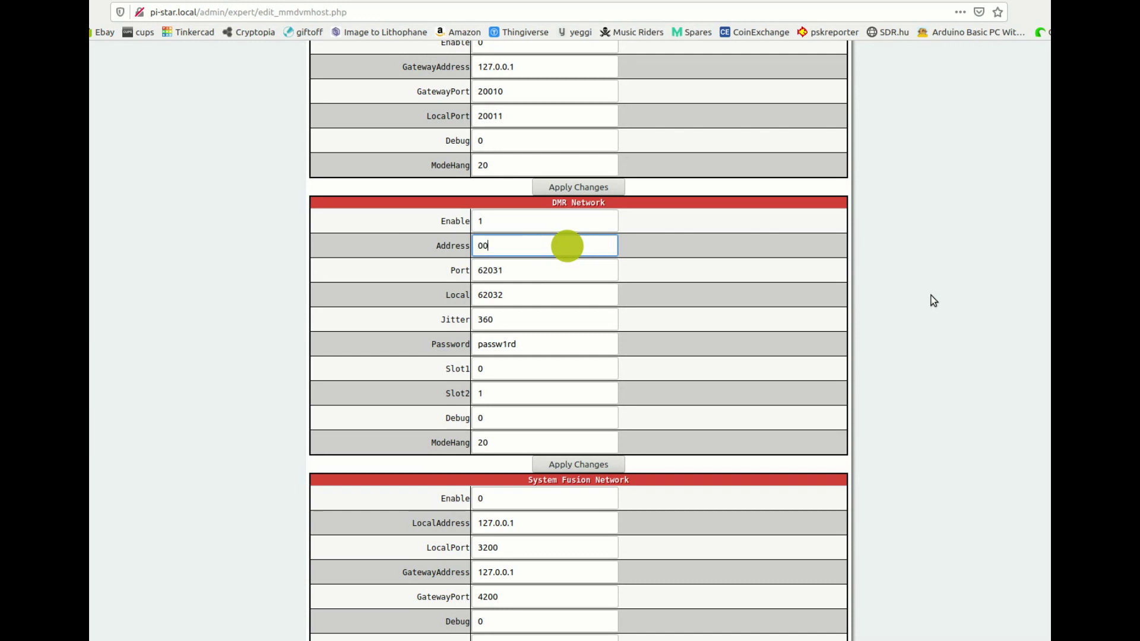
pyautogui.write('1english-eu.no-i')
pyautogui.moveTo(531, 346); pyautogui.dragTo(455, 346)
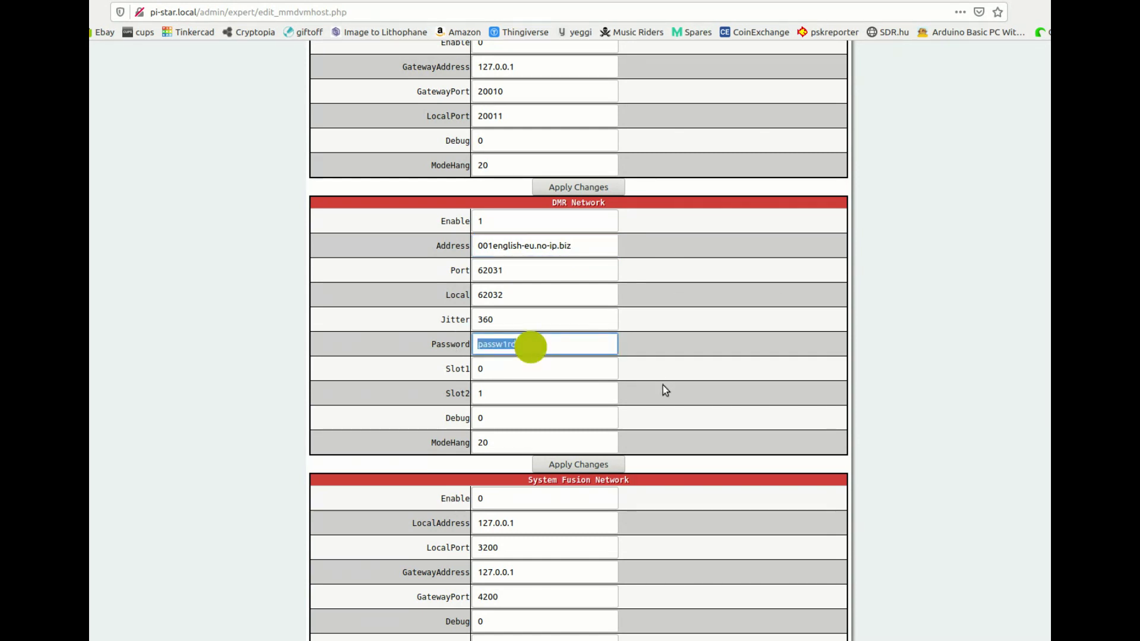
# Apply the DMR Network changes and return to the dashboard showing 446.193750 MHz.
pyautogui.click(583, 469)
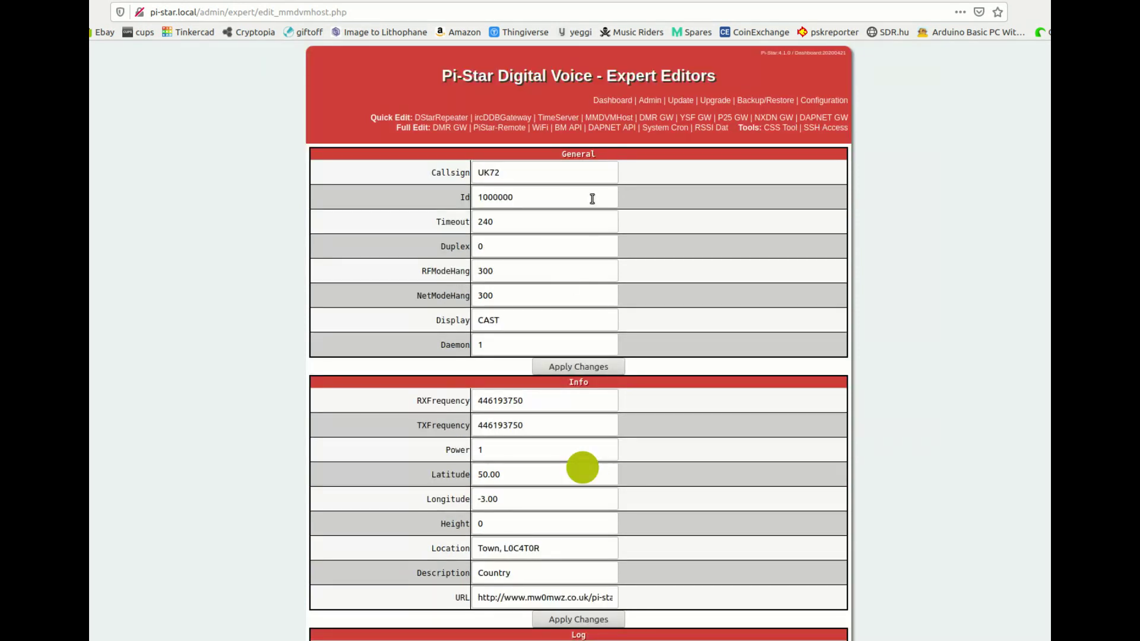
pyautogui.click(612, 103)
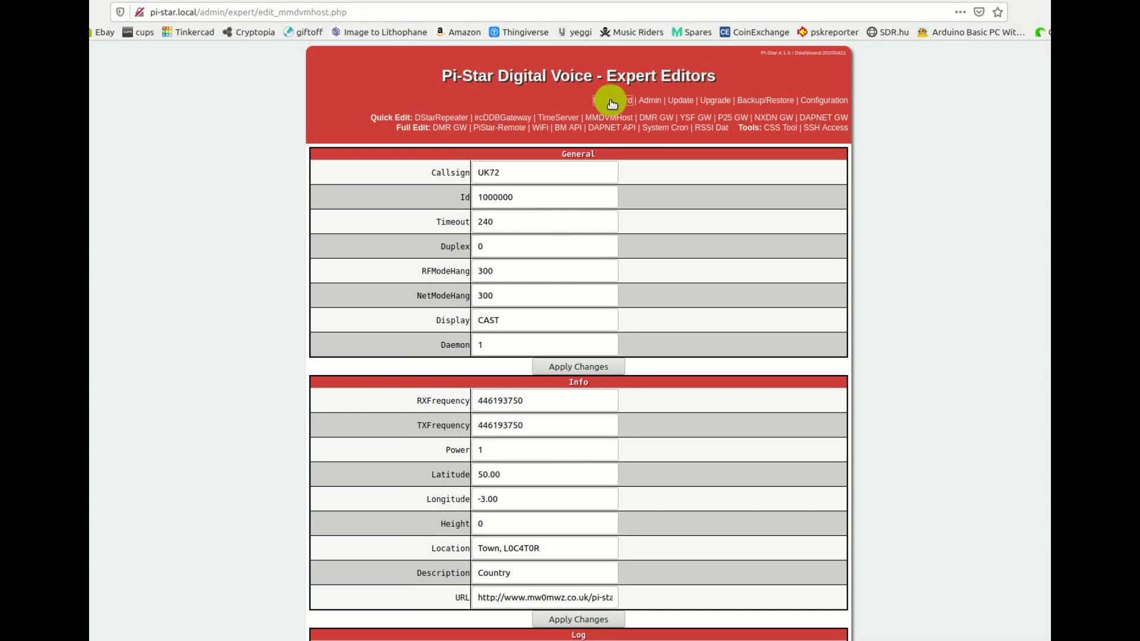